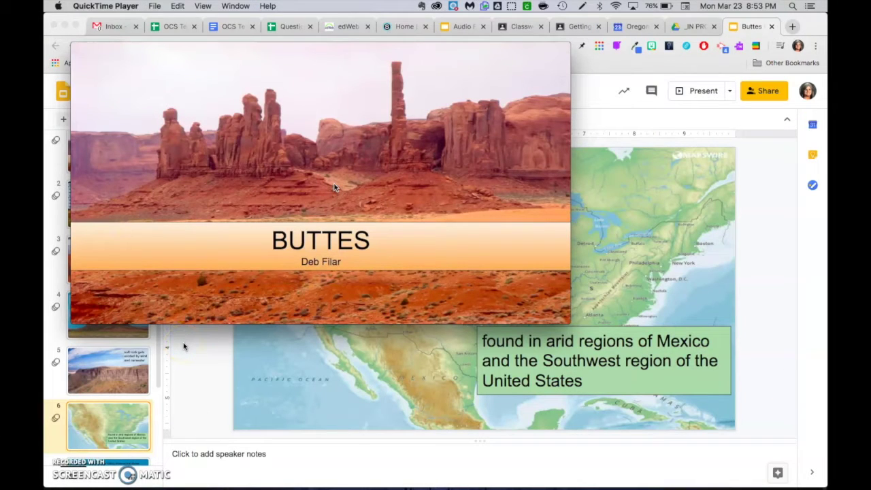
- Close the untitled recording and save it as Landform Project.mov in the Movies folder
{"action": "mouse_move", "coordinate": [107, 234]}
{"action": "mouse_move", "coordinate": [120, 92]}
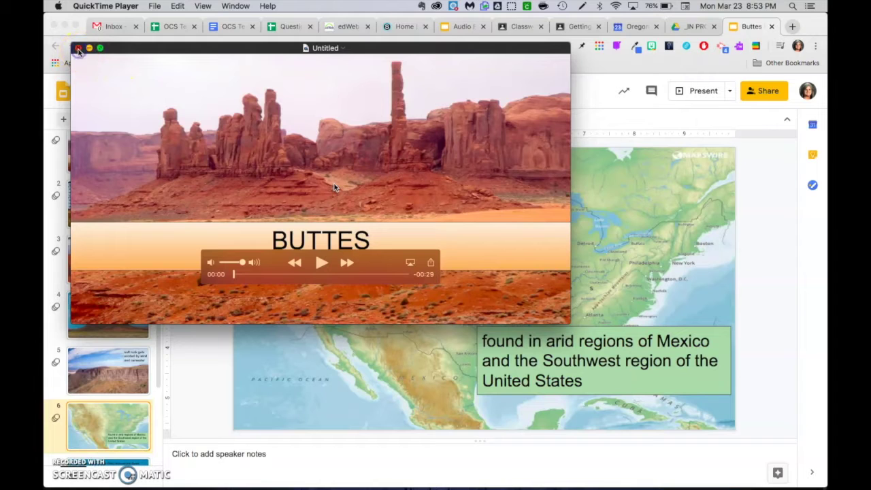
{"action": "left_click", "coordinate": [79, 49]}
{"action": "left_click", "coordinate": [328, 172]}
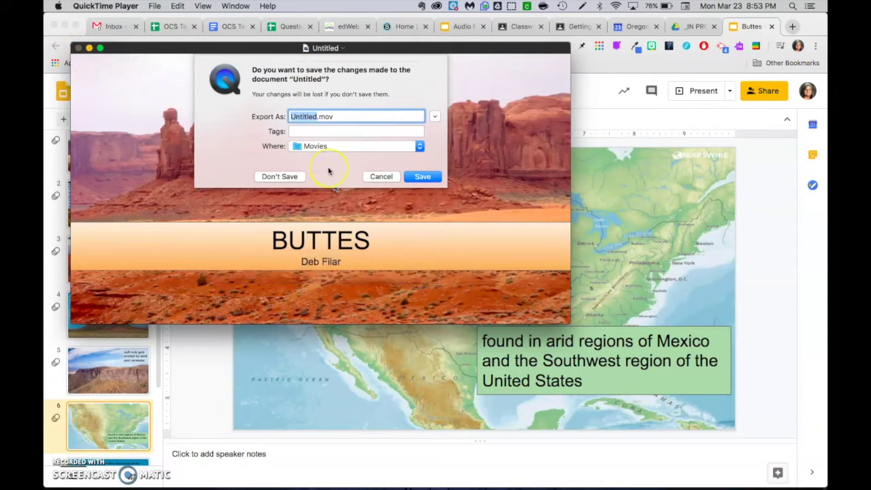
{"action": "type", "text": "Landform Projec"}
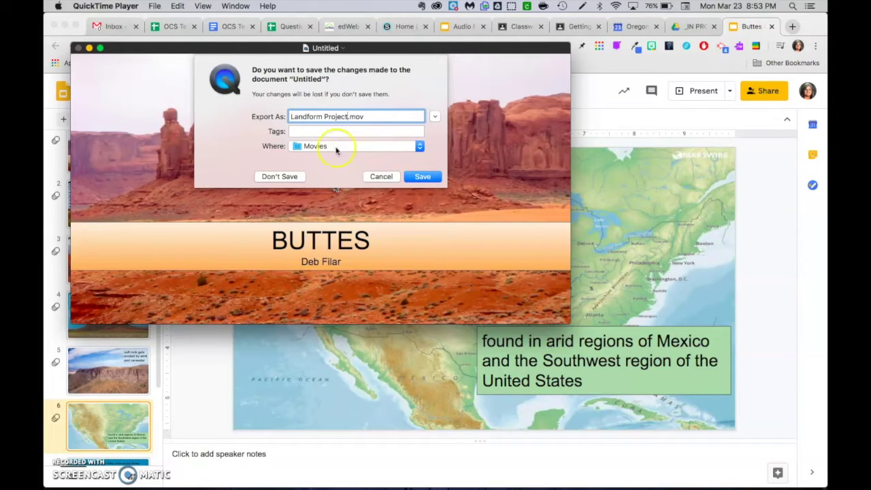
{"action": "left_click", "coordinate": [436, 118]}
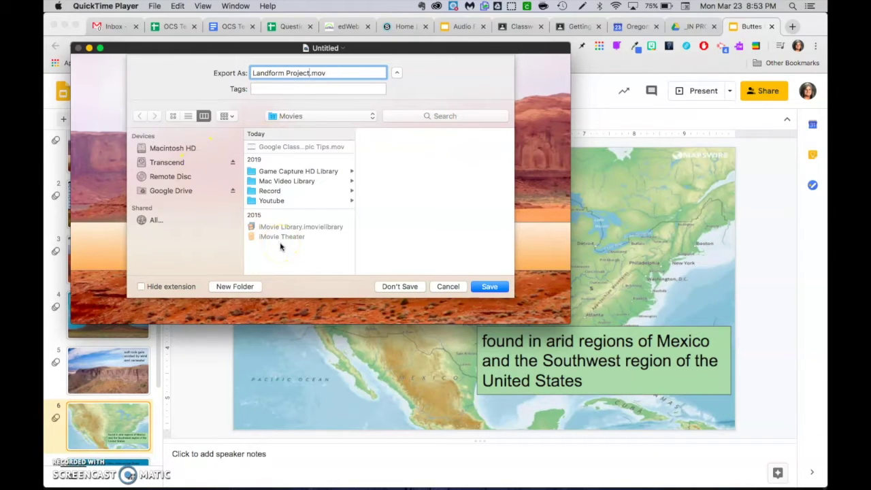
{"action": "left_click", "coordinate": [486, 289]}
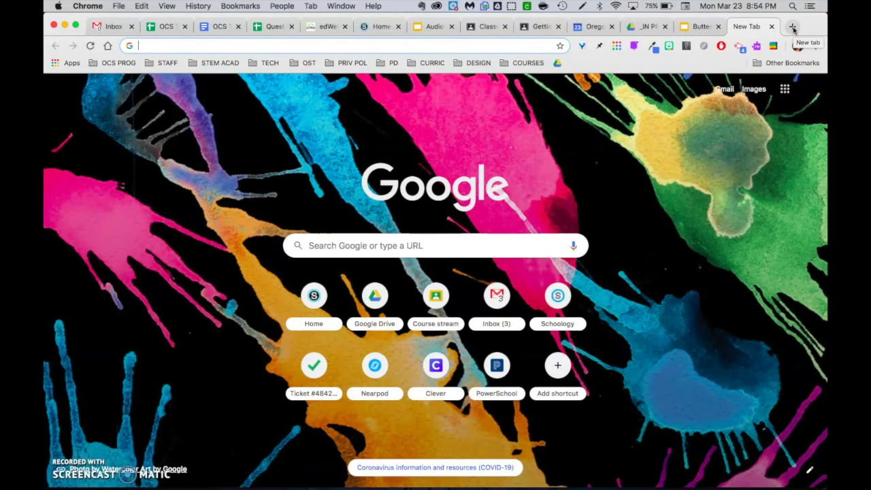
- Go to youtube.com and choose Upload video from the Create menu
{"action": "type", "text": "You"}
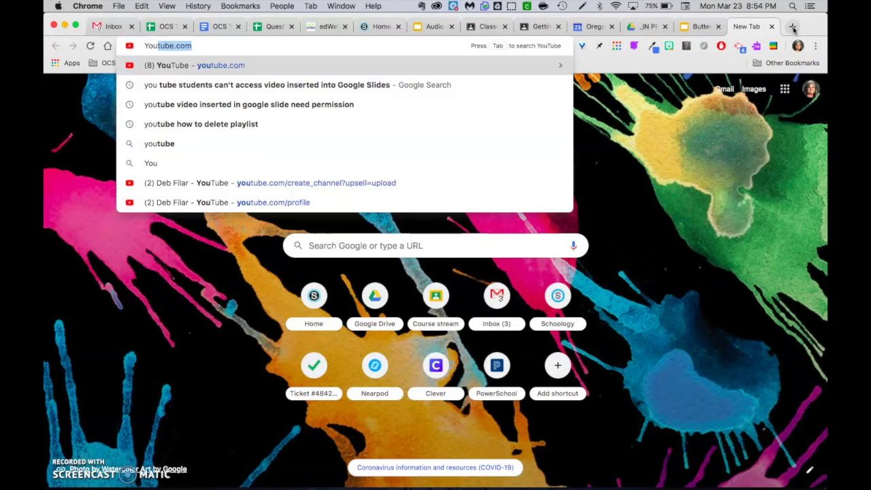
{"action": "key", "text": "Return"}
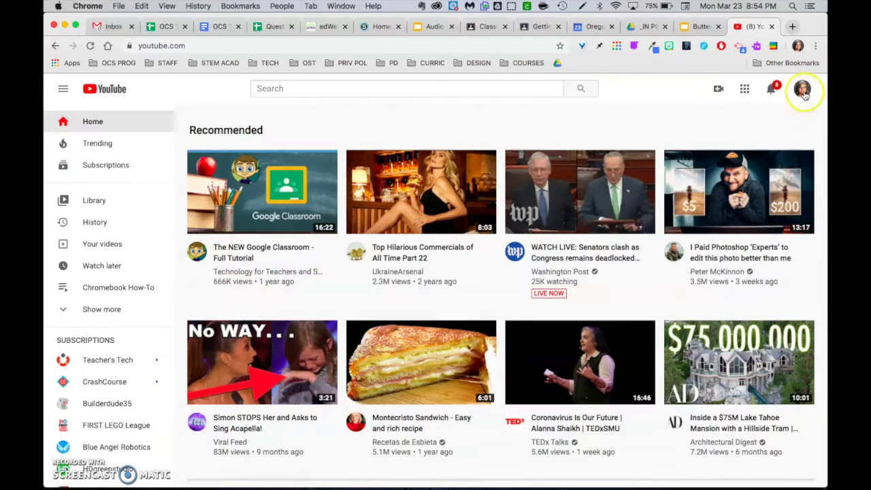
{"action": "left_click", "coordinate": [803, 90]}
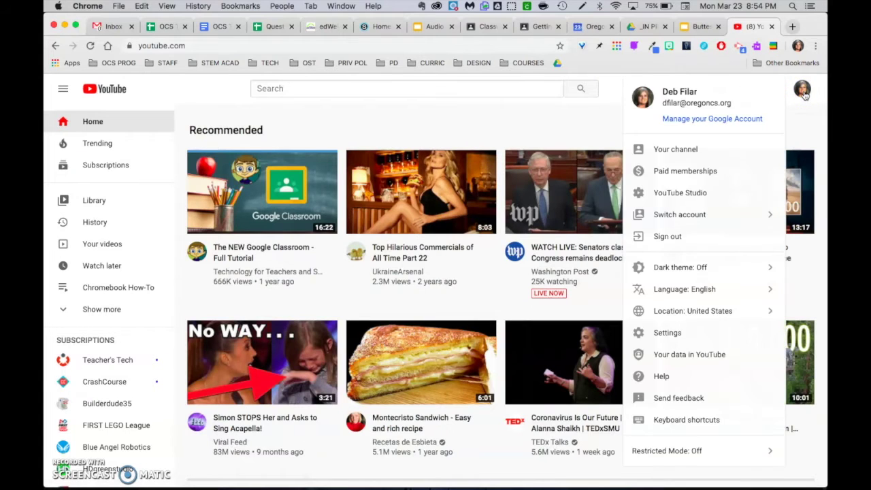
{"action": "left_click", "coordinate": [721, 92]}
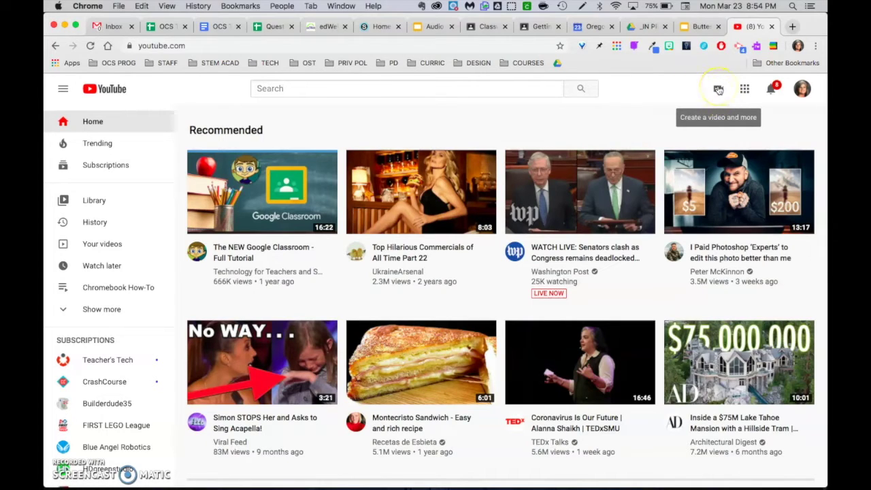
{"action": "left_click", "coordinate": [719, 91]}
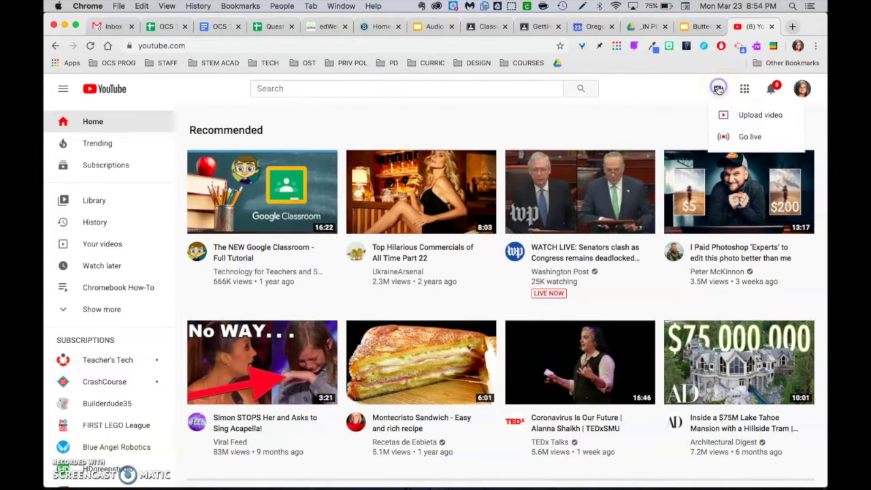
{"action": "left_click", "coordinate": [755, 116]}
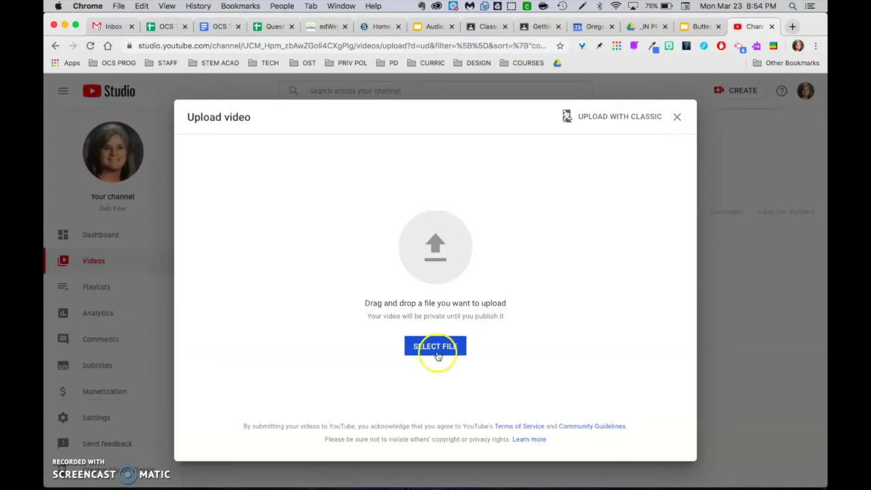
- Upload Landform Project.mov from Macintosh HD > Users > home folder > Movies
{"action": "left_click", "coordinate": [435, 348]}
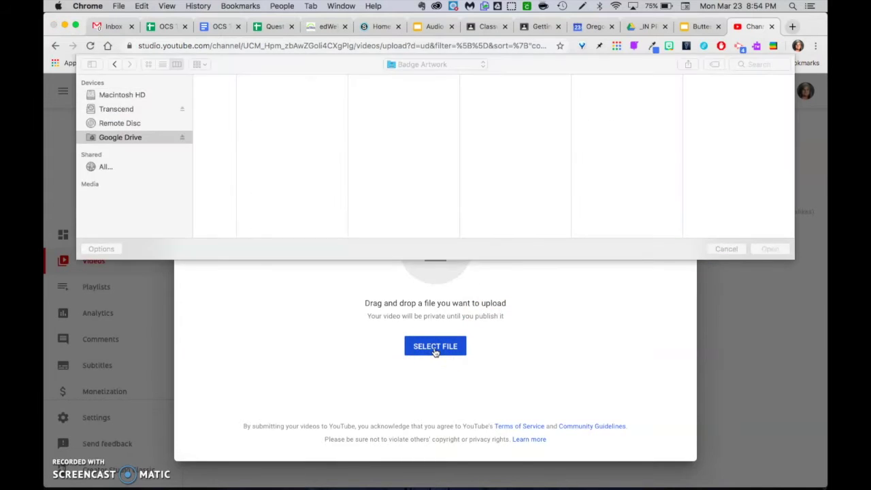
{"action": "left_click", "coordinate": [269, 200]}
{"action": "left_click", "coordinate": [167, 155]}
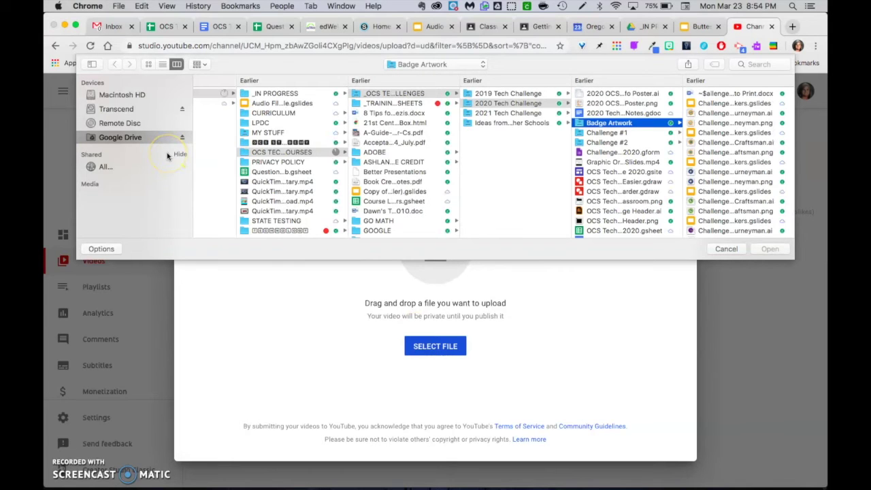
{"action": "left_click", "coordinate": [121, 99]}
{"action": "left_click", "coordinate": [122, 97]}
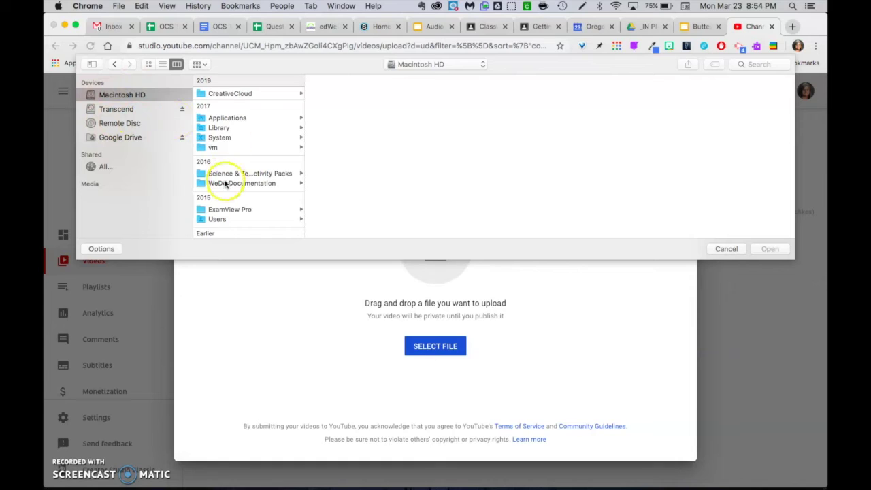
{"action": "left_click", "coordinate": [216, 219]}
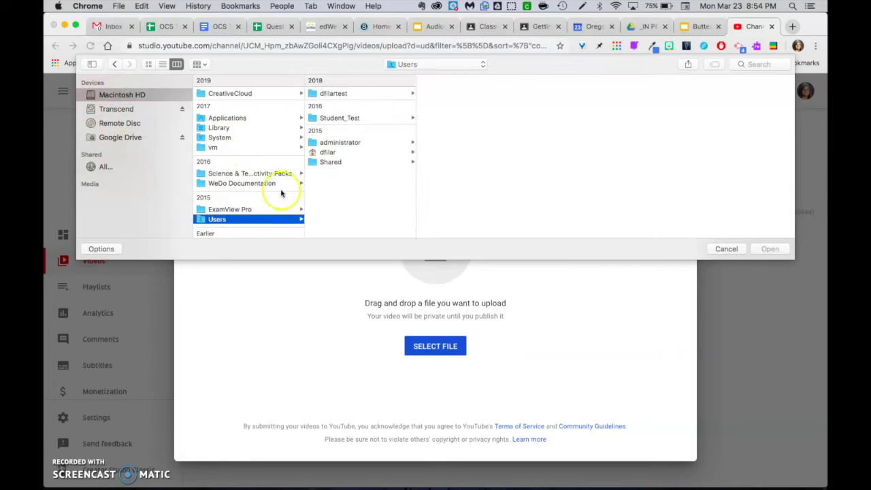
{"action": "left_click", "coordinate": [323, 153]}
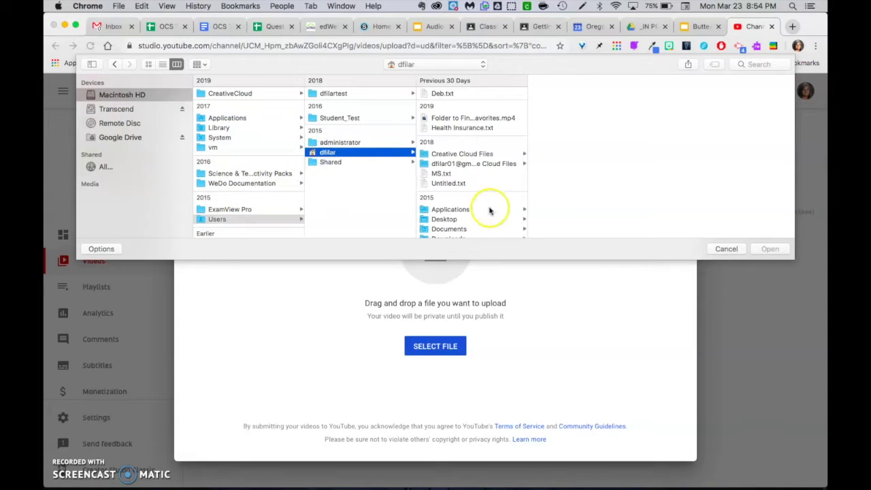
{"action": "scroll", "coordinate": [490, 208], "scroll_direction": "down", "scroll_amount": 3}
{"action": "left_click", "coordinate": [443, 222]}
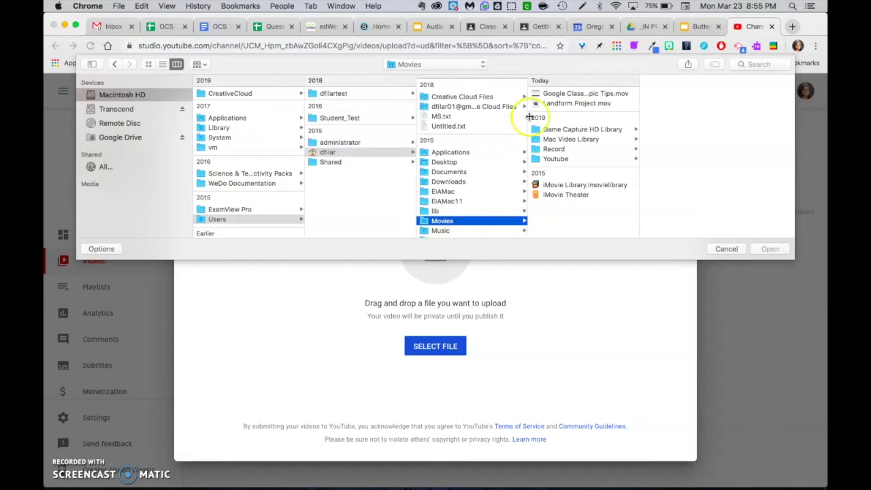
{"action": "left_click", "coordinate": [553, 104]}
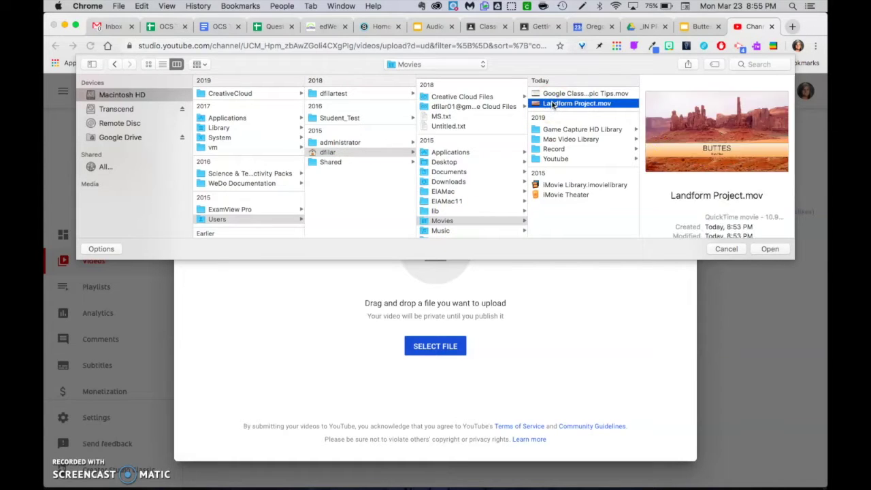
{"action": "left_click", "coordinate": [764, 252]}
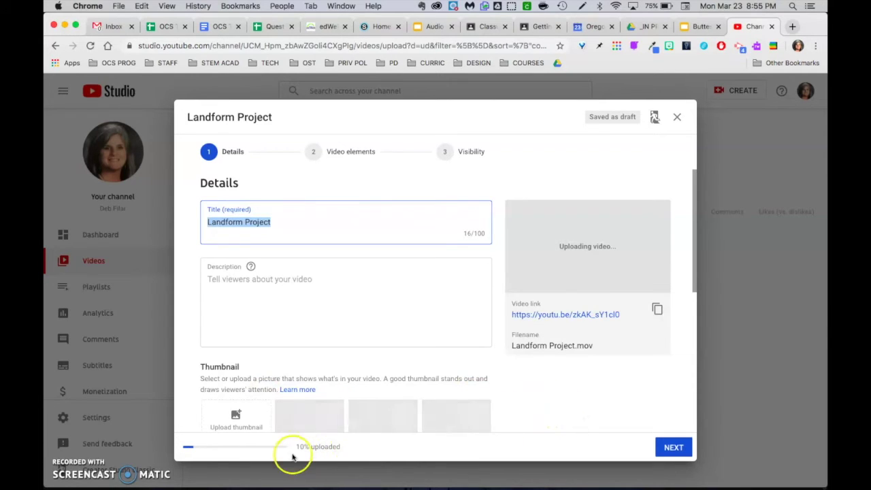
{"action": "scroll", "coordinate": [413, 322], "scroll_direction": "down", "scroll_amount": 2}
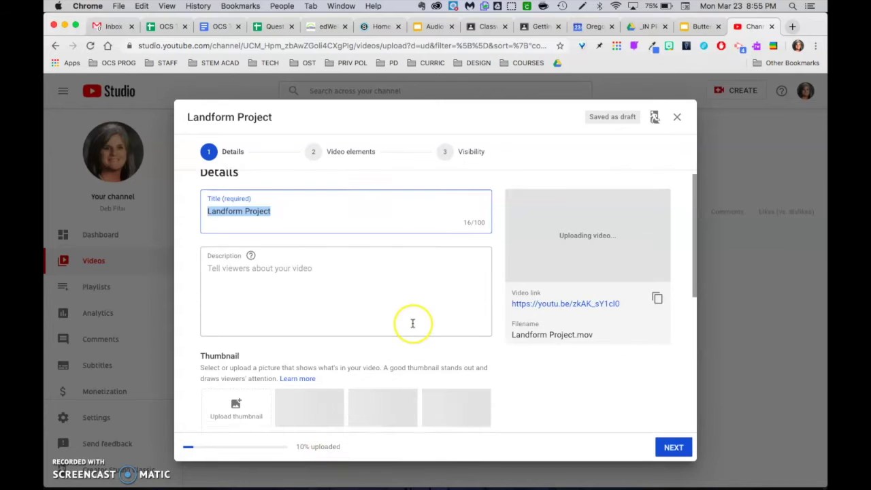
{"action": "left_click", "coordinate": [212, 255]}
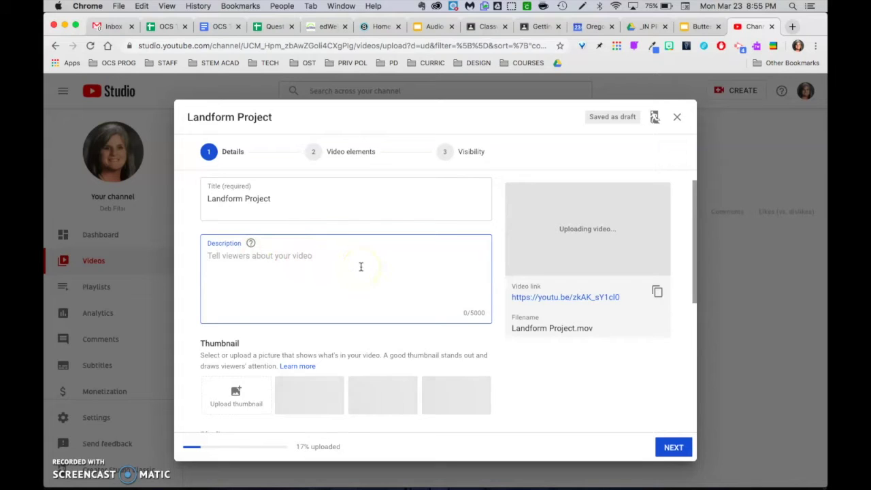
{"action": "scroll", "coordinate": [420, 411], "scroll_direction": "down", "scroll_amount": 5}
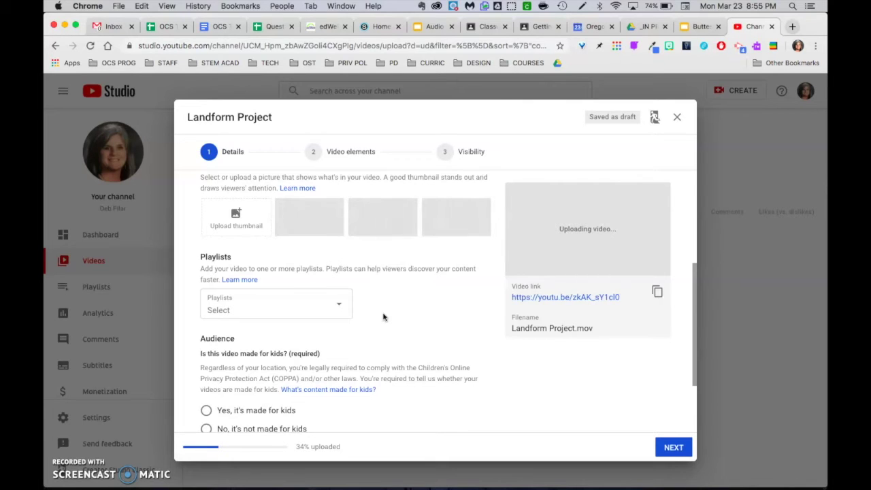
- Open the video's playlist list, then close it without choosing a playlist
{"action": "left_click", "coordinate": [339, 305]}
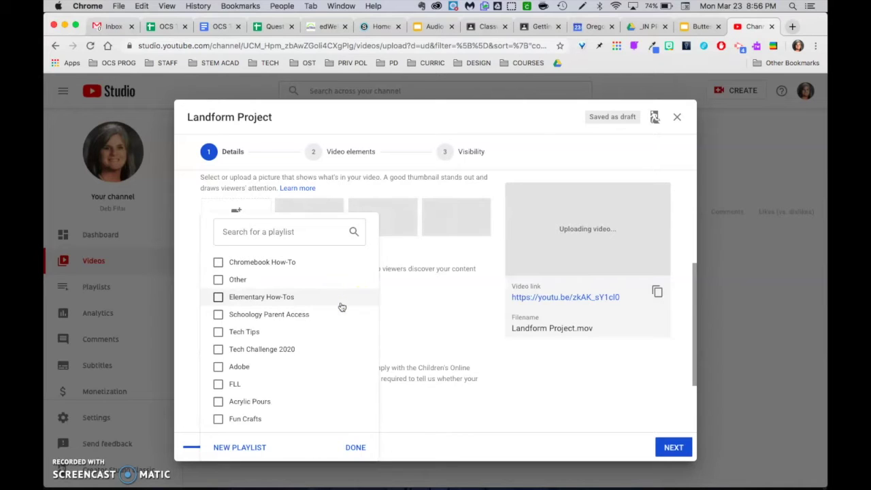
{"action": "left_click", "coordinate": [259, 453]}
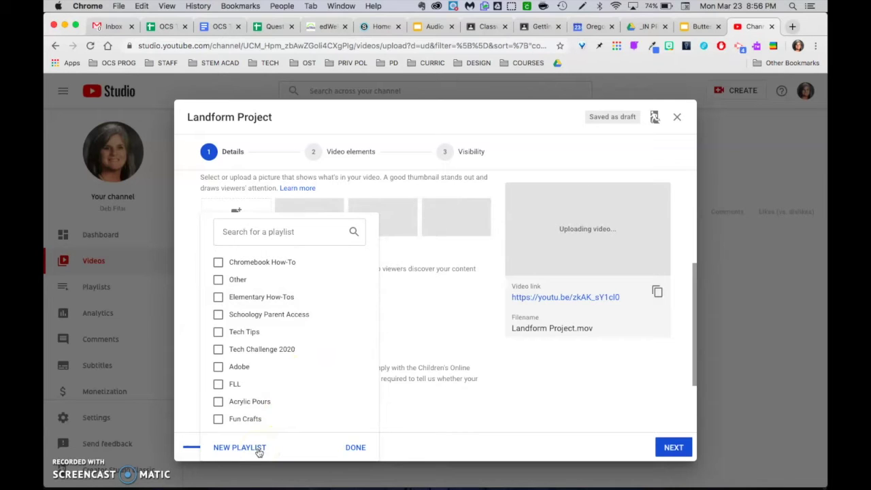
{"action": "left_click", "coordinate": [355, 447]}
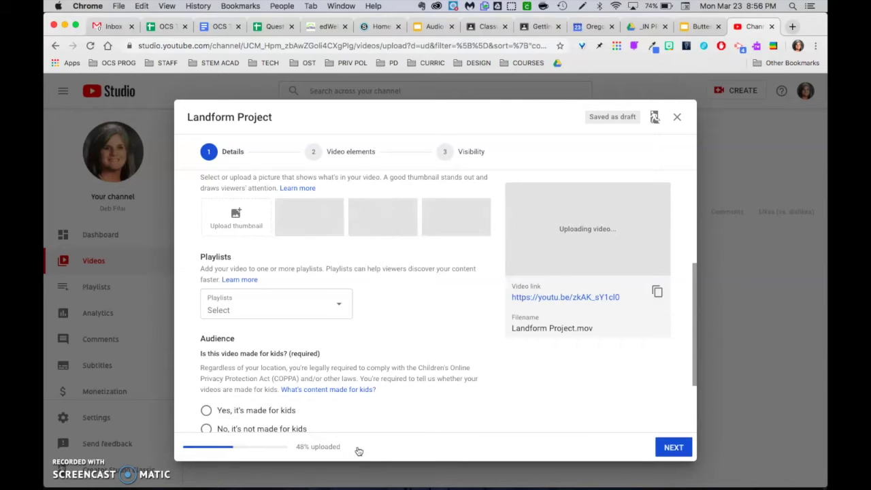
- Mark the video as not made for kids and copy its share link
{"action": "scroll", "coordinate": [366, 377], "scroll_direction": "down", "scroll_amount": 2}
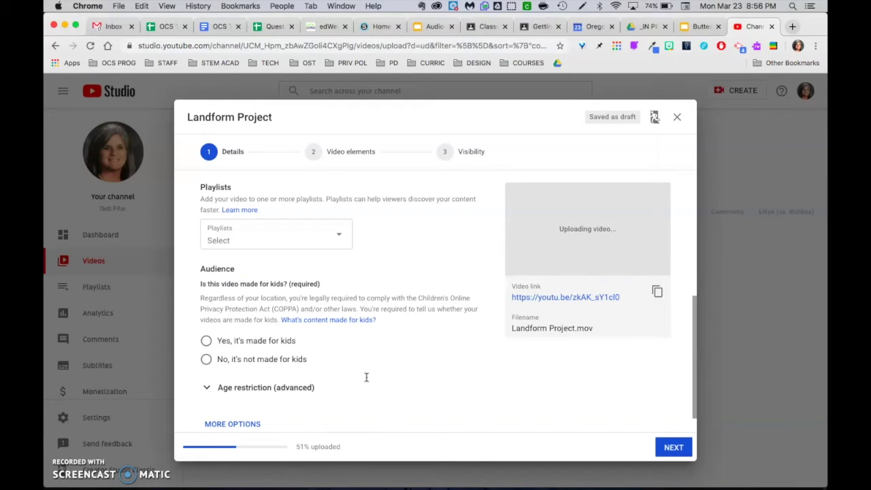
{"action": "left_click", "coordinate": [344, 382]}
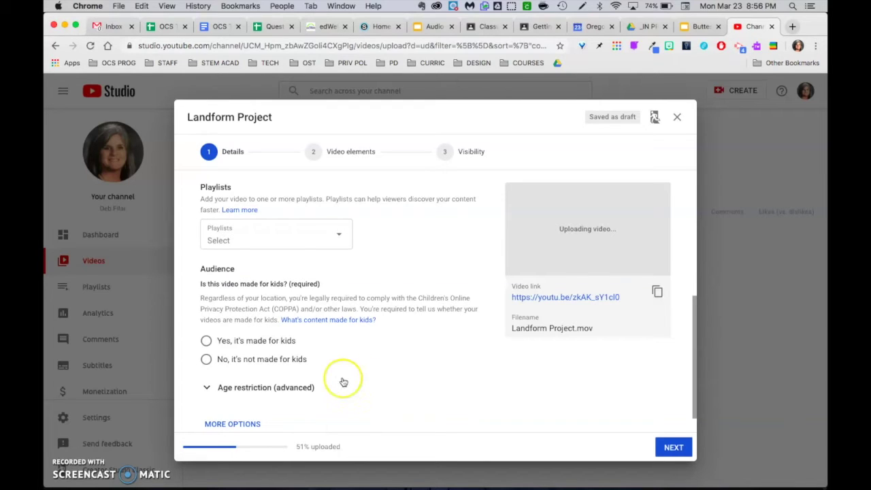
{"action": "left_click", "coordinate": [207, 361]}
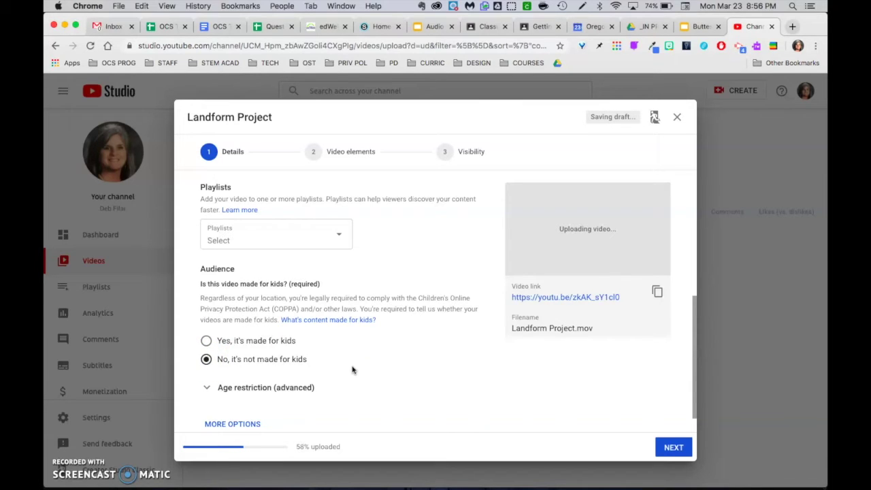
{"action": "scroll", "coordinate": [352, 370], "scroll_direction": "up", "scroll_amount": 2}
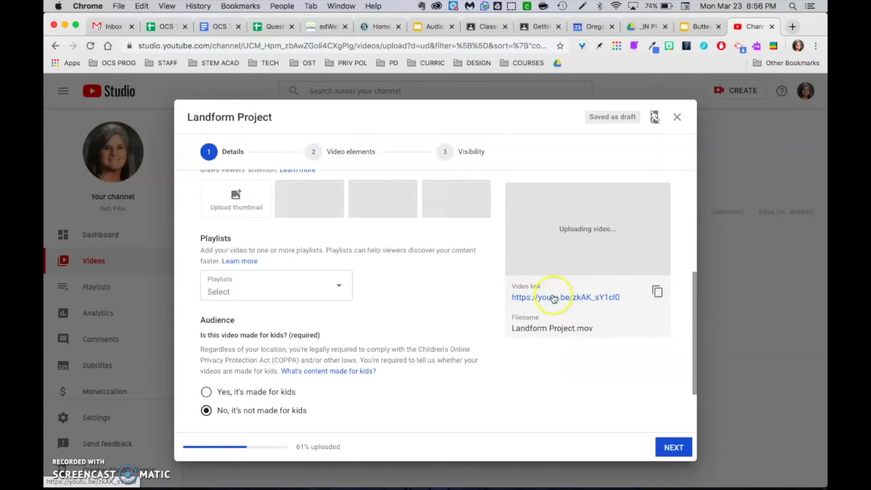
{"action": "left_click", "coordinate": [657, 293]}
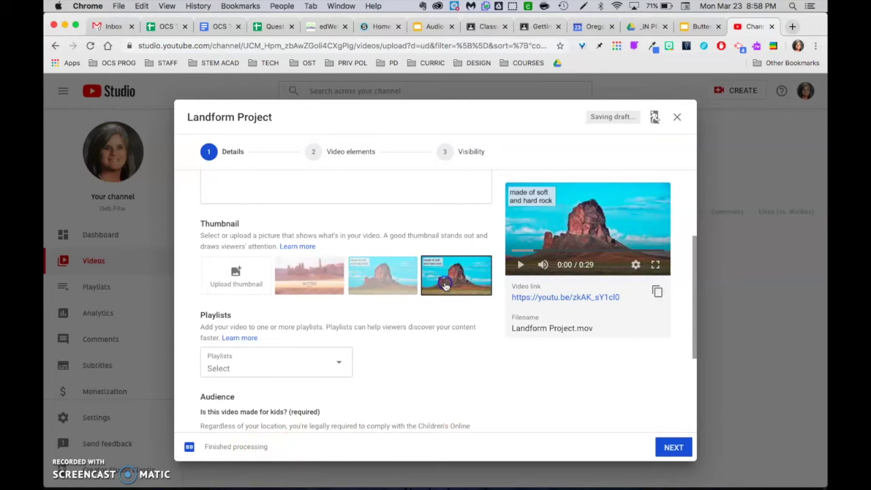
- Use the BUTTES title-frame thumbnail and add the video to the Other playlist
{"action": "left_click", "coordinate": [379, 283]}
{"action": "left_click", "coordinate": [319, 287]}
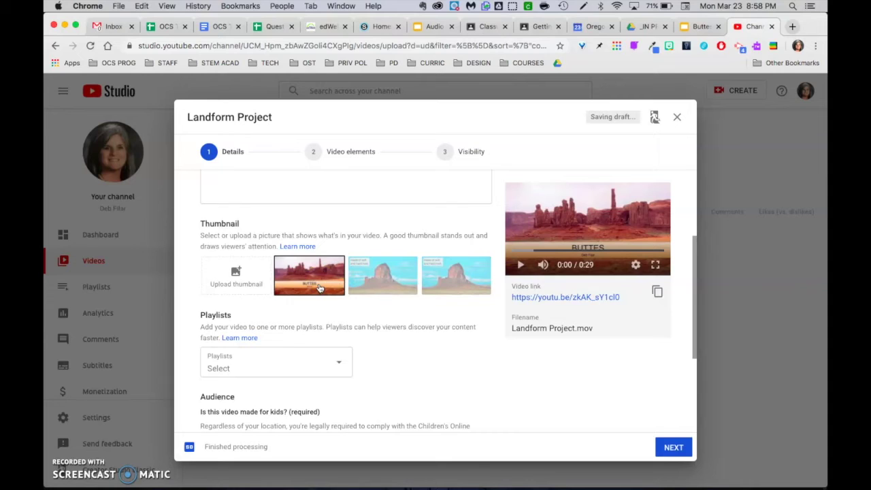
{"action": "left_click", "coordinate": [341, 360]}
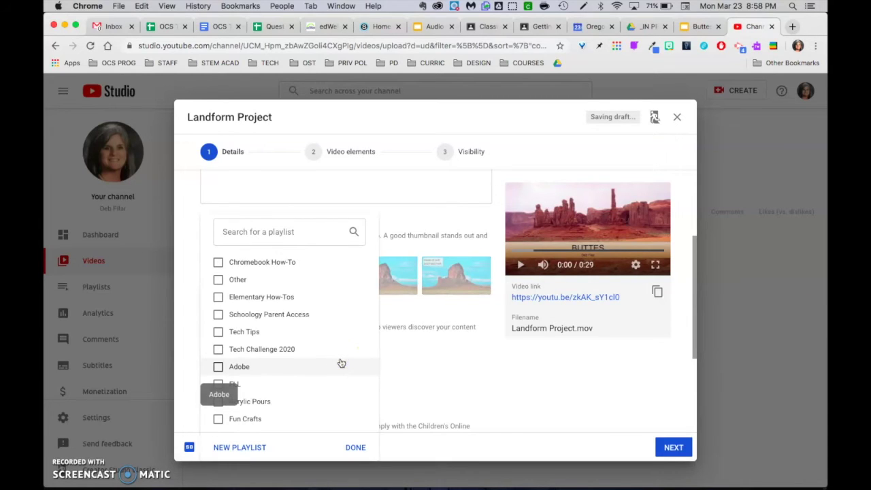
{"action": "left_click", "coordinate": [218, 280]}
{"action": "left_click", "coordinate": [354, 447]}
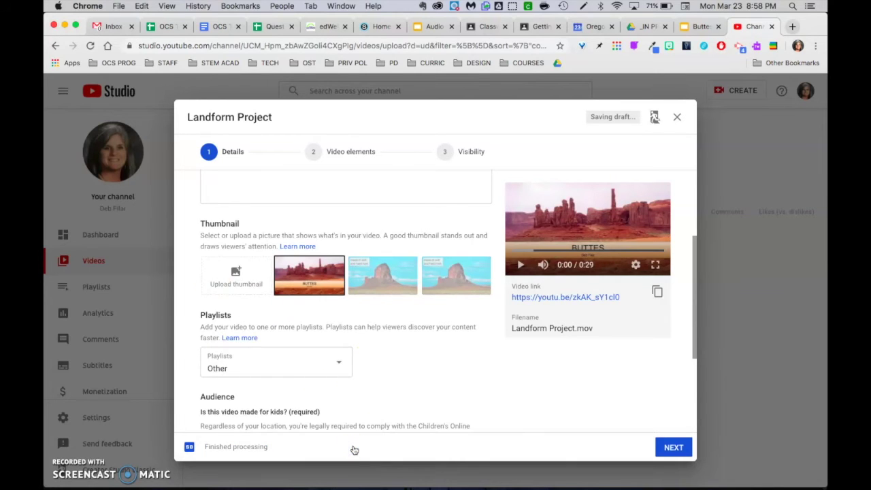
- Advance to the Video elements step without adding an end screen or cards
{"action": "left_click", "coordinate": [673, 448]}
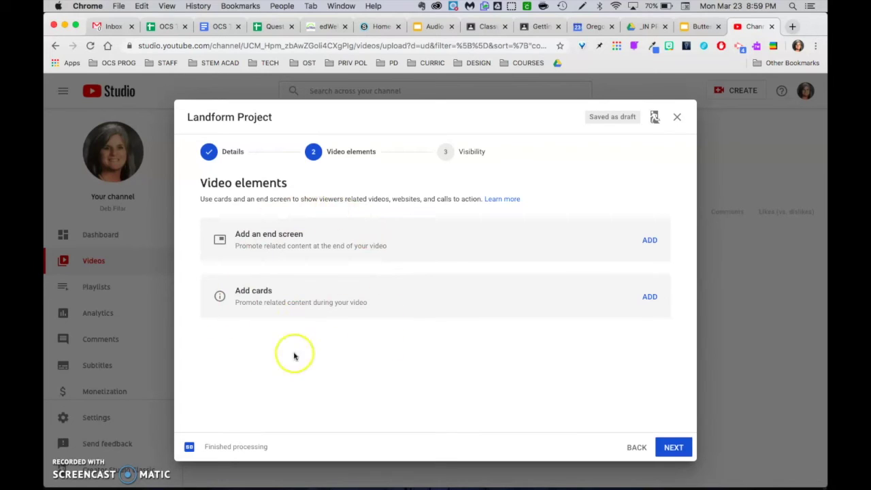
- Set Landform Project's visibility to Unlisted and save to publish it
{"action": "left_click", "coordinate": [679, 448]}
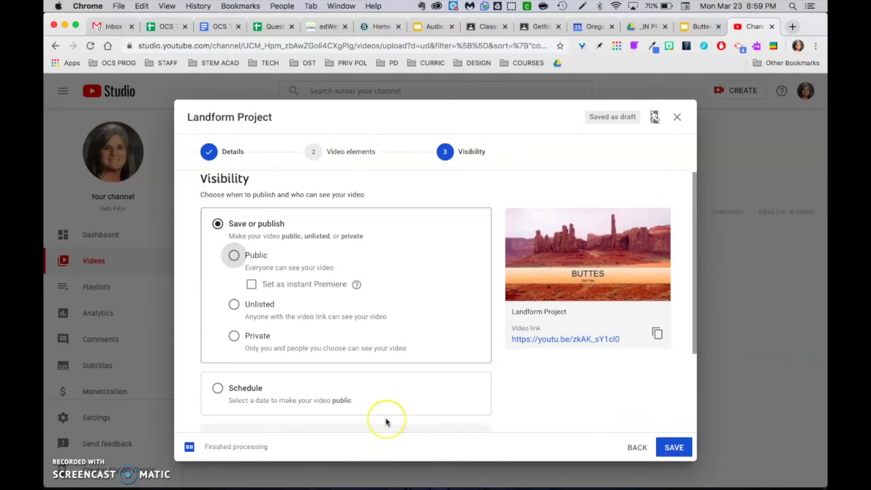
{"action": "scroll", "coordinate": [386, 422], "scroll_direction": "down", "scroll_amount": 1}
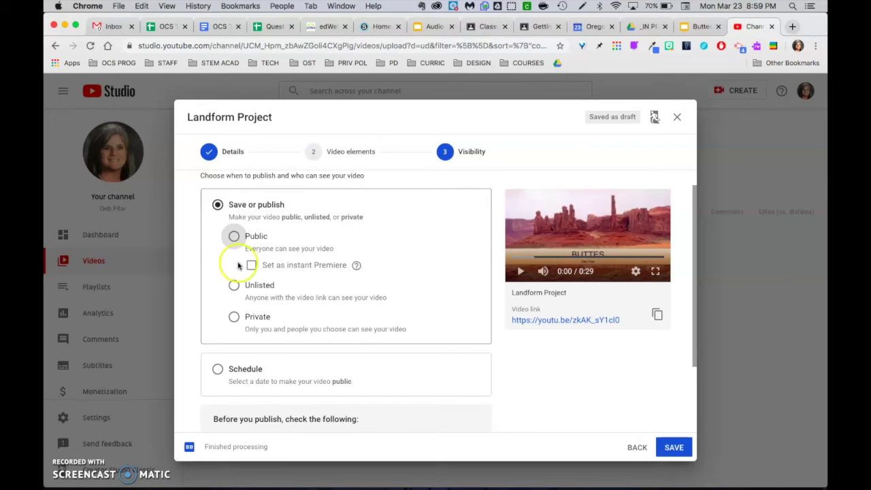
{"action": "left_click", "coordinate": [234, 285]}
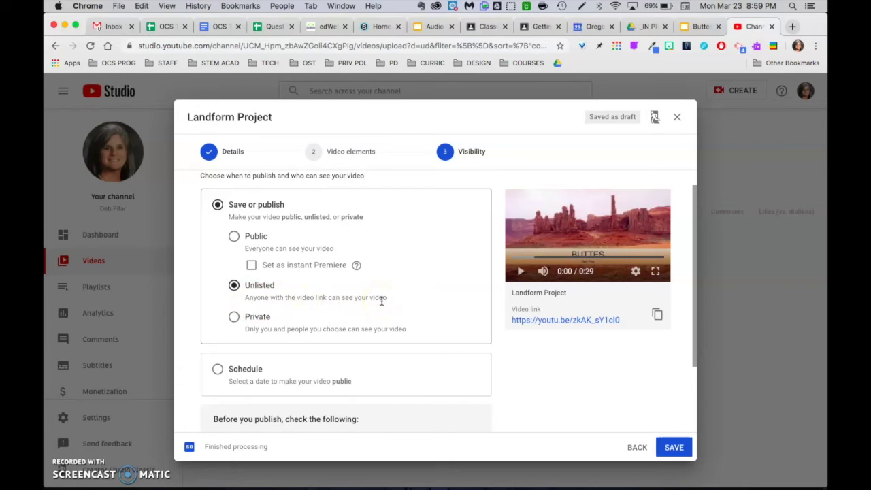
{"action": "left_click", "coordinate": [238, 237]}
{"action": "left_click", "coordinate": [346, 328]}
{"action": "scroll", "coordinate": [346, 332], "scroll_direction": "down", "scroll_amount": 1}
{"action": "scroll", "coordinate": [346, 332], "scroll_direction": "up", "scroll_amount": 2}
{"action": "left_click", "coordinate": [674, 448]}
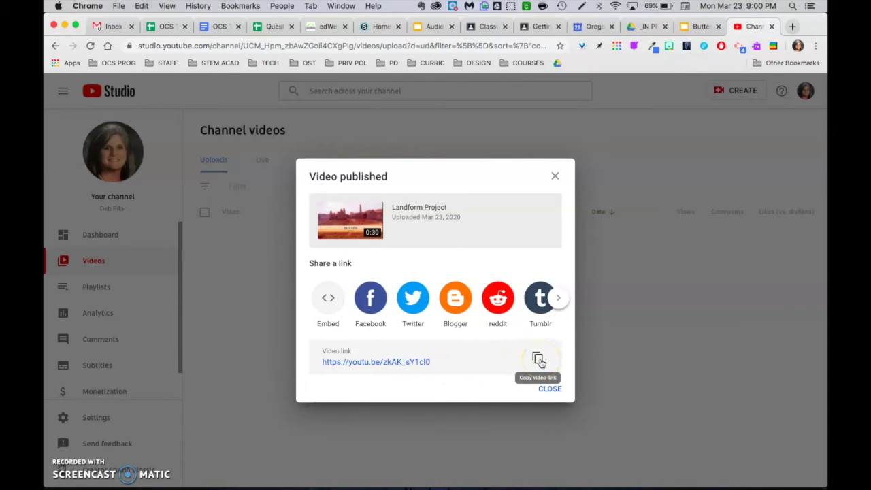
- Close the Video published dialog and view the channel's playlists
{"action": "left_click", "coordinate": [549, 389]}
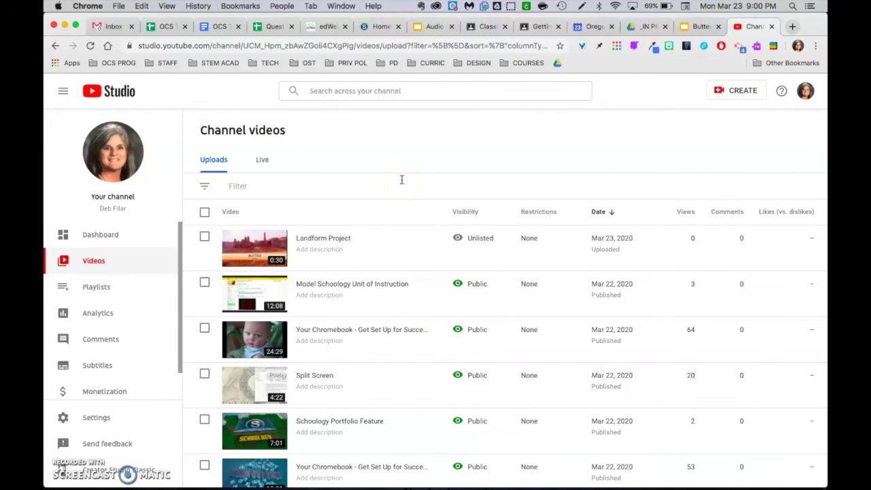
{"action": "left_click", "coordinate": [91, 291]}
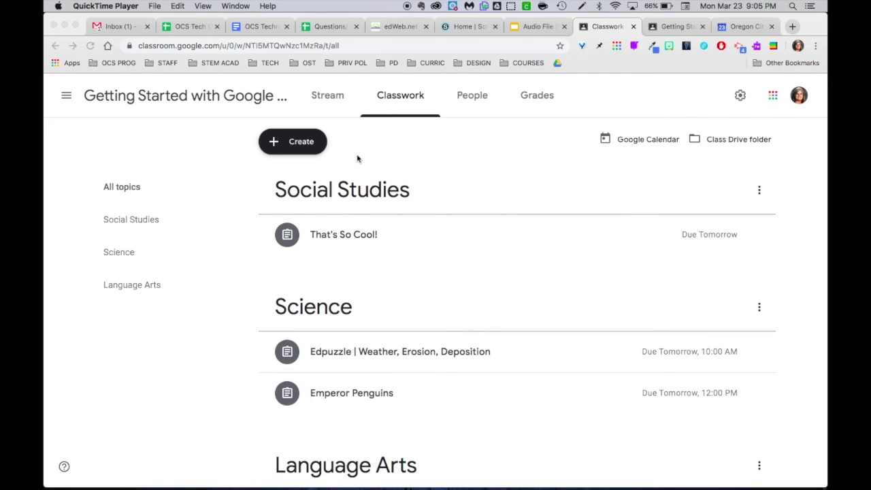
- Create a new Classroom assignment titled 'Landform Project'
{"action": "left_click", "coordinate": [291, 147]}
{"action": "left_click", "coordinate": [291, 144]}
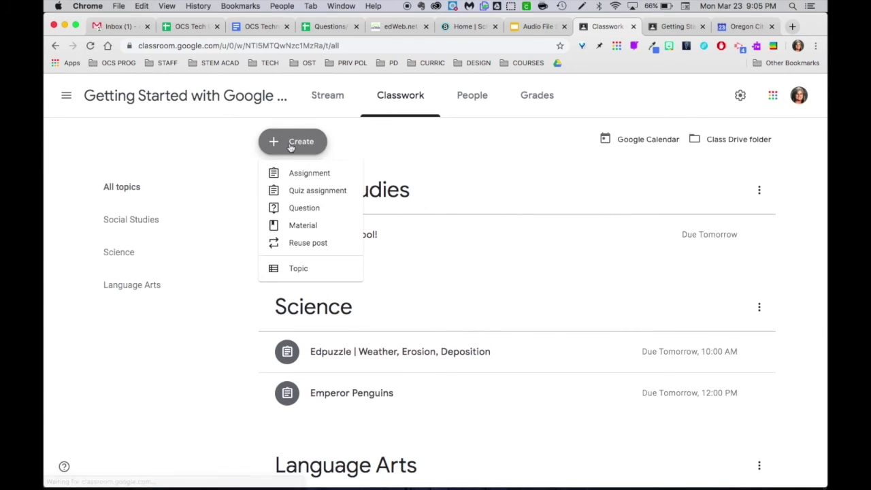
{"action": "left_click", "coordinate": [299, 172]}
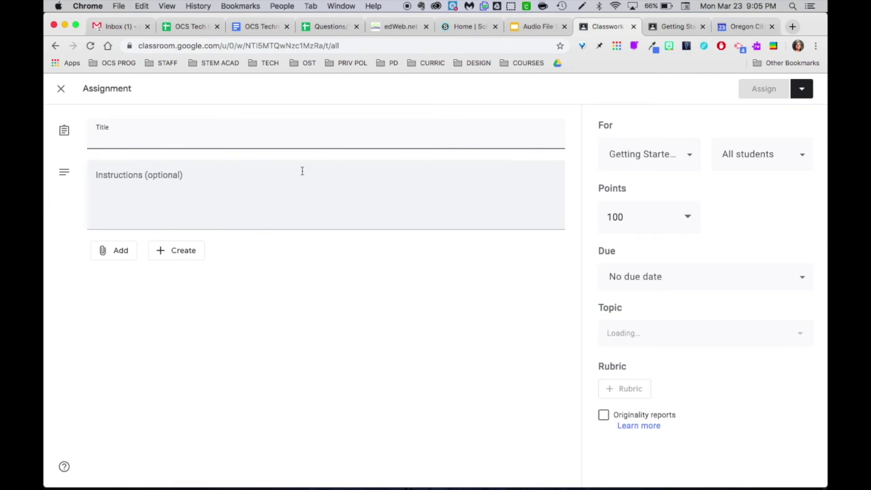
{"action": "type", "text": "Lanform"}
{"action": "key", "text": "BackSpace"}
{"action": "key", "text": "BackSpace"}
{"action": "key", "text": "BackSpace"}
{"action": "key", "text": "BackSpace"}
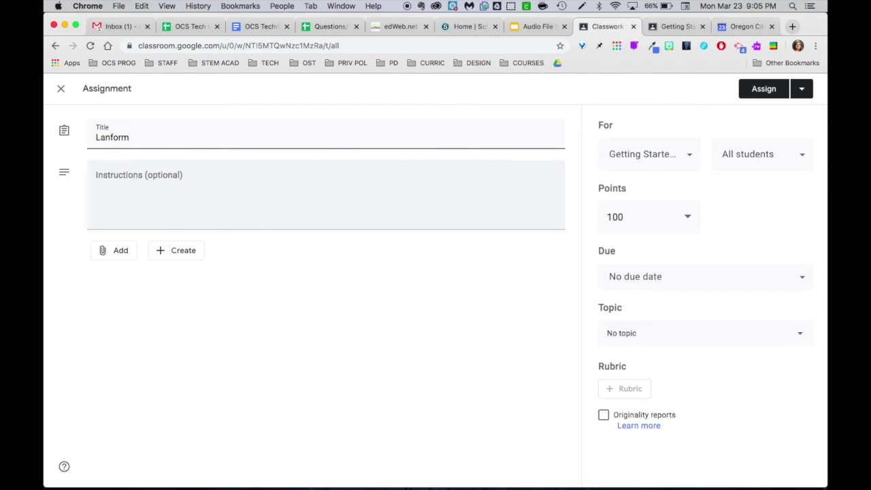
{"action": "type", "text": "dform Projects"}
{"action": "key", "text": "BackSpace"}
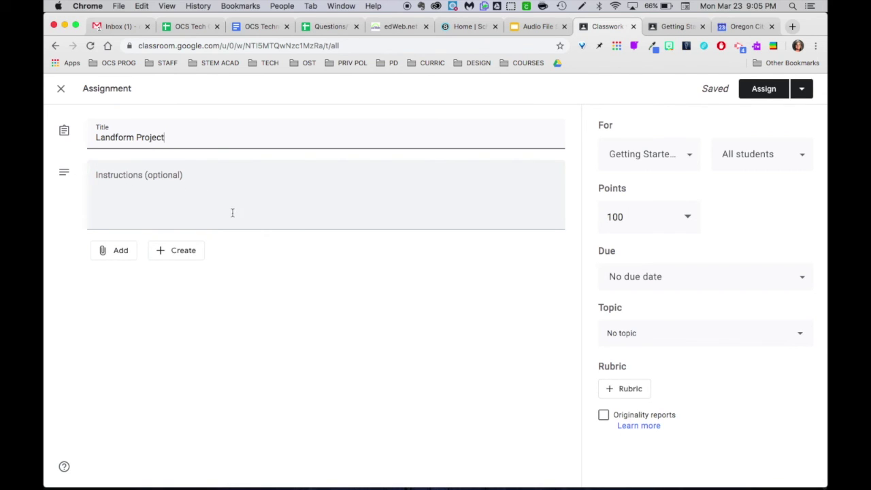
{"action": "left_click", "coordinate": [112, 252]}
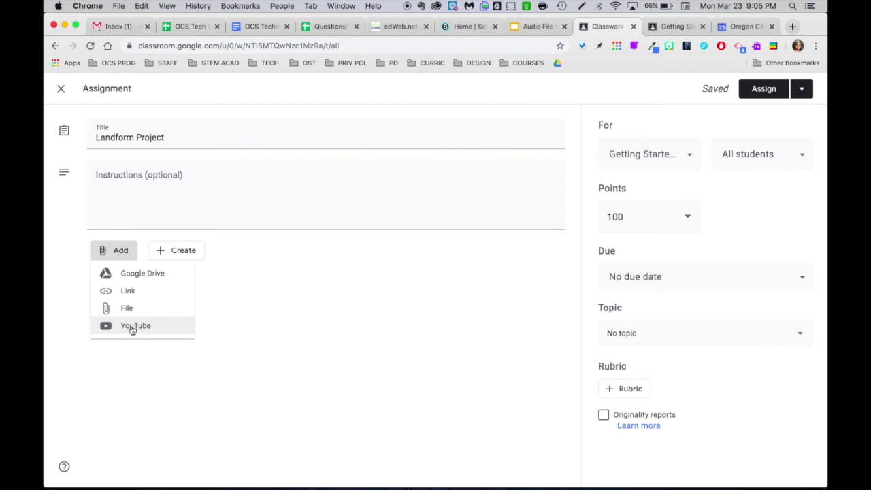
- Search YouTube with the pasted video link and attach the Landform Project result
{"action": "left_click", "coordinate": [132, 328]}
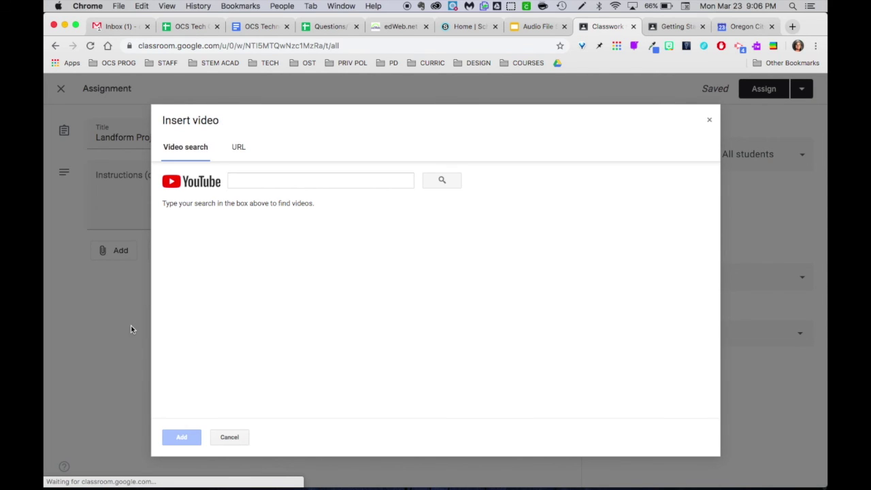
{"action": "left_click", "coordinate": [232, 181]}
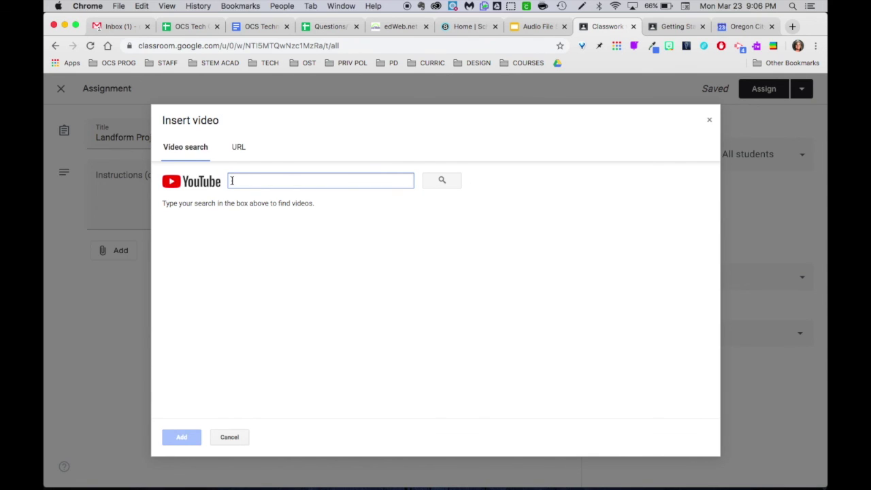
{"action": "key", "text": "super+v"}
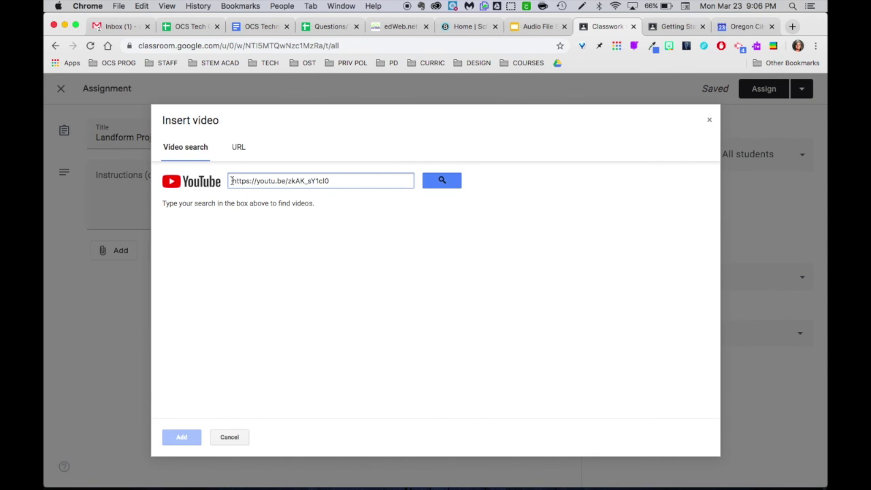
{"action": "left_click", "coordinate": [436, 181]}
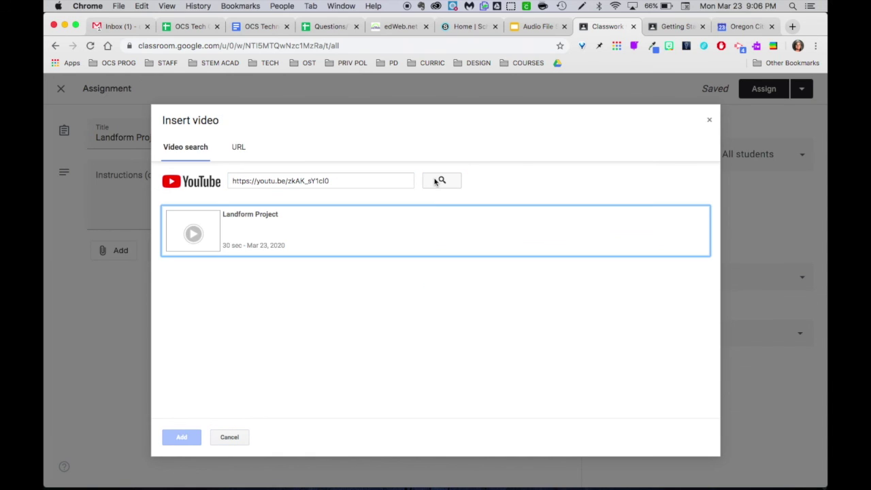
{"action": "left_click", "coordinate": [256, 216]}
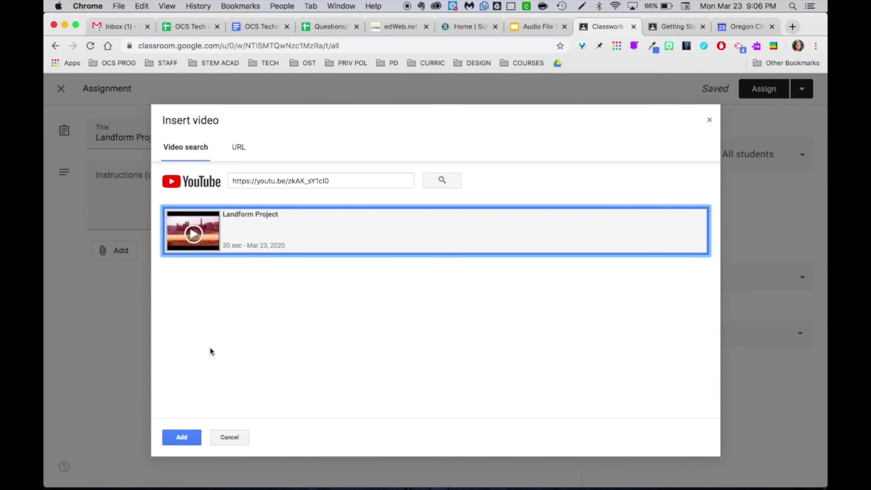
{"action": "left_click", "coordinate": [180, 435]}
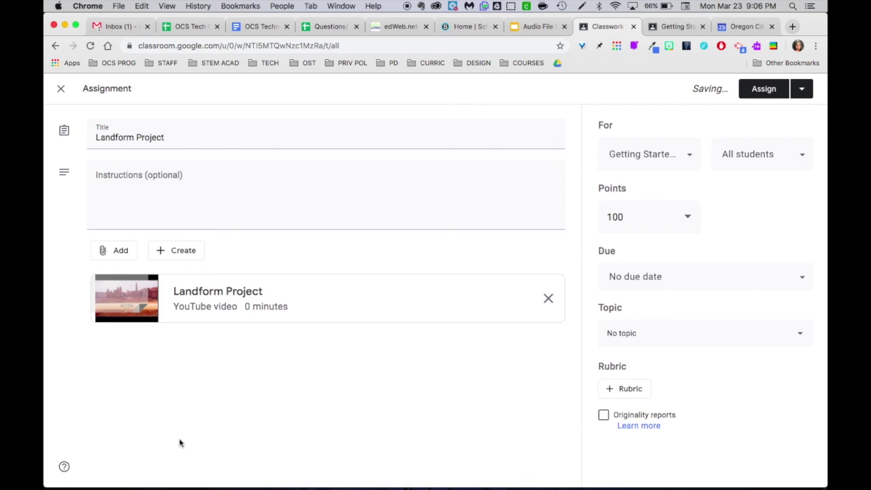
{"action": "left_click", "coordinate": [180, 251]}
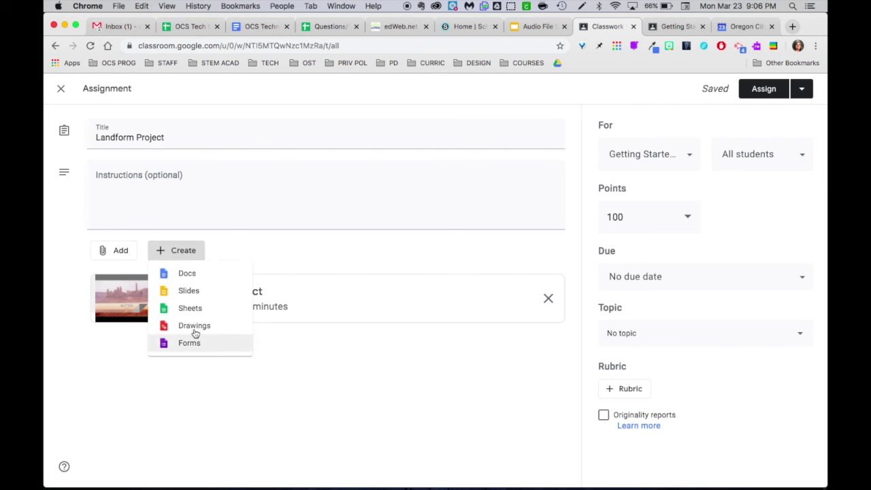
{"action": "left_click", "coordinate": [298, 395]}
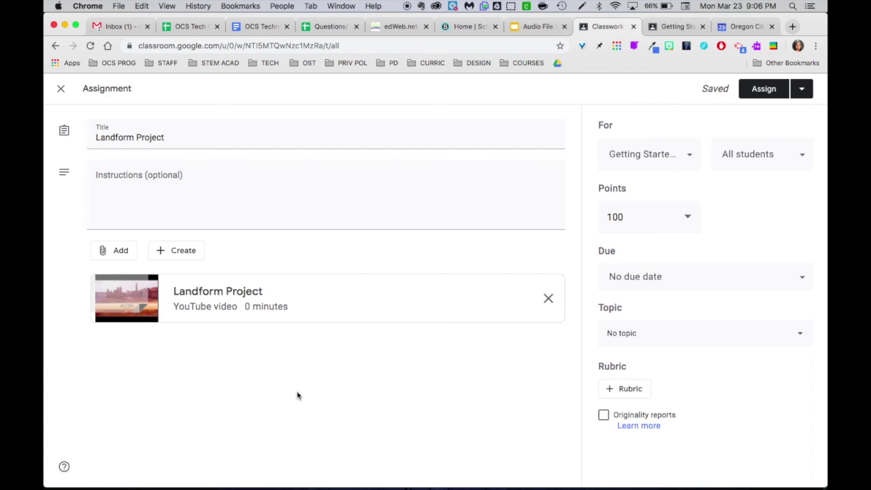